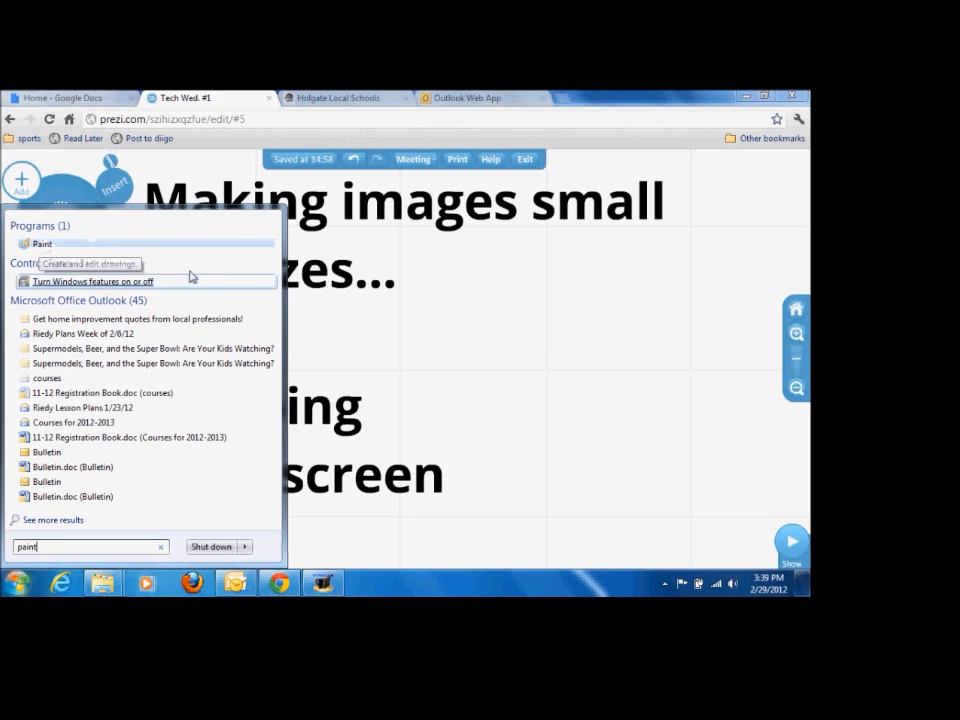
Step: Dismiss the program search and minimize the browser and Outlook windows to show the desktop
click(528, 366)
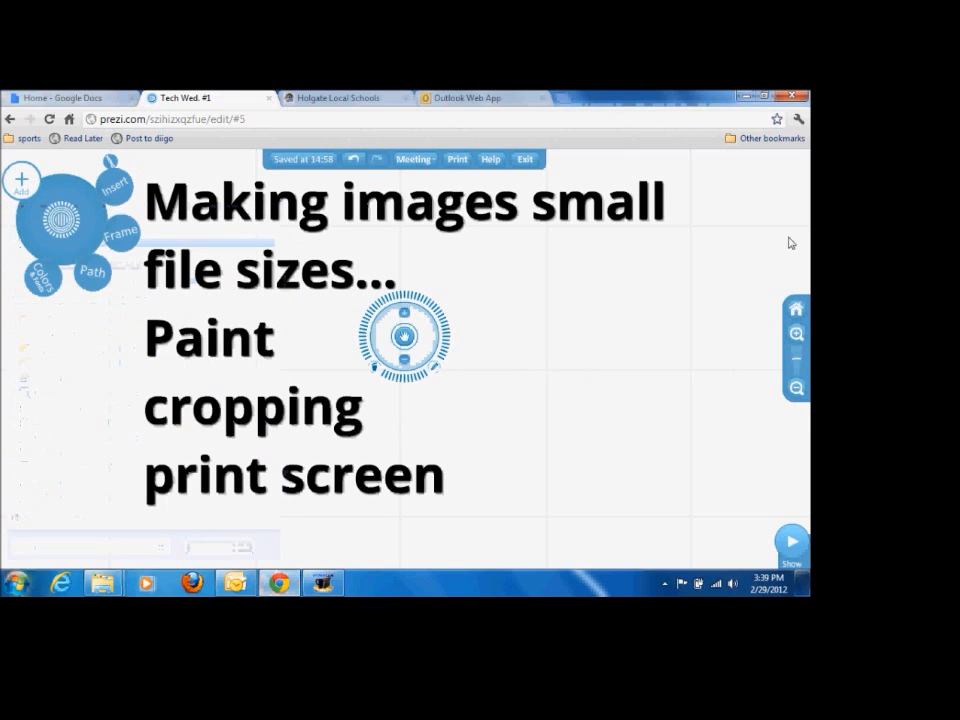
click(743, 98)
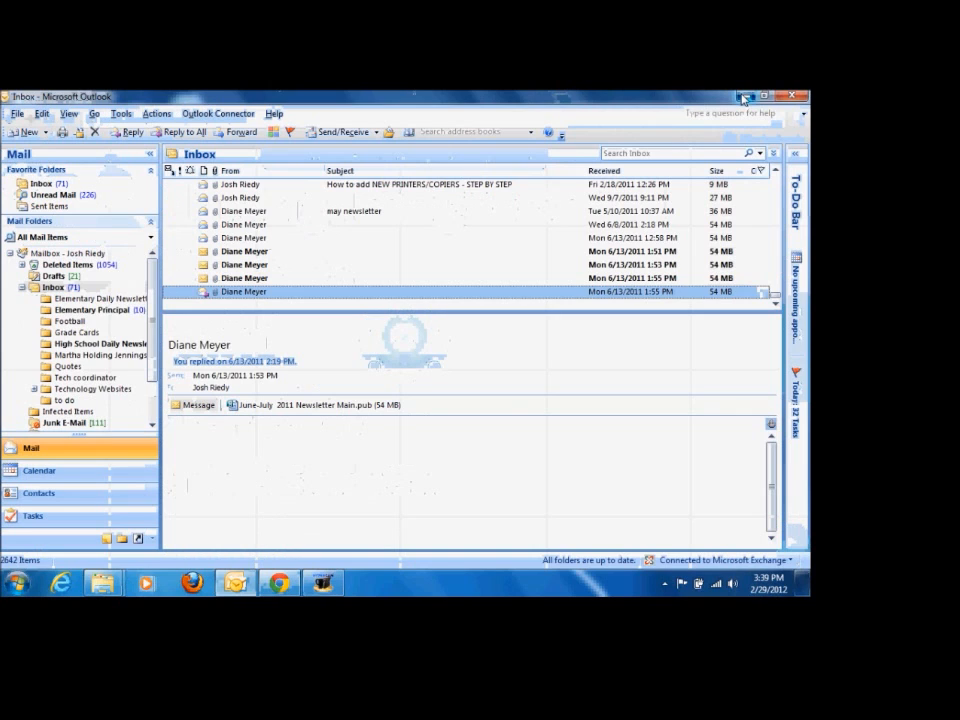
click(743, 98)
click(743, 98)
click(663, 152)
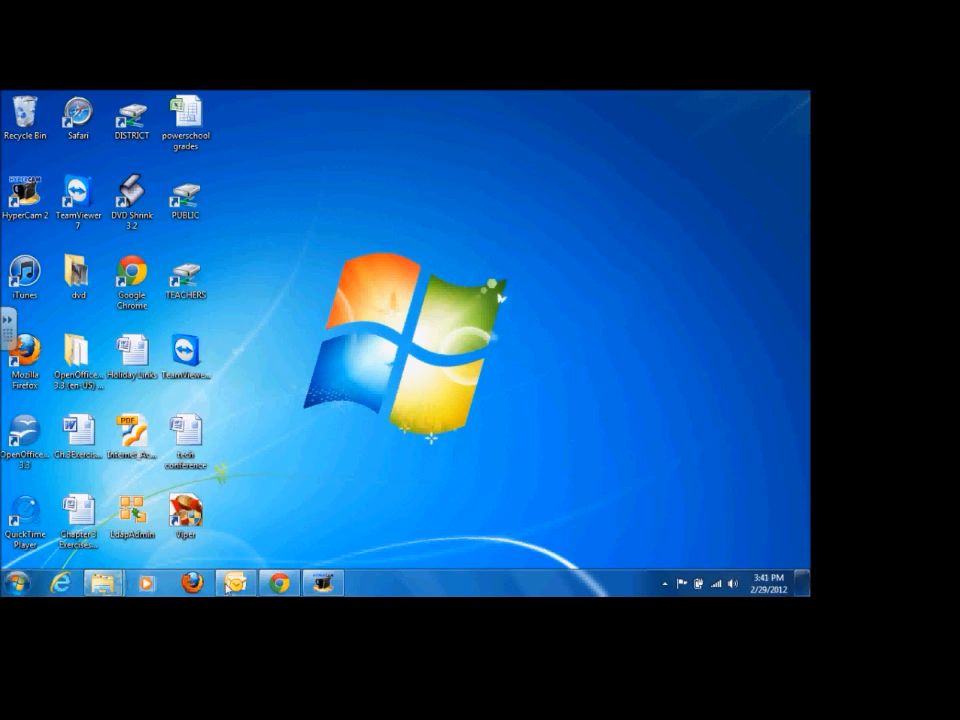
Step: Search the installed programs for "paint" and launch Paint
click(19, 584)
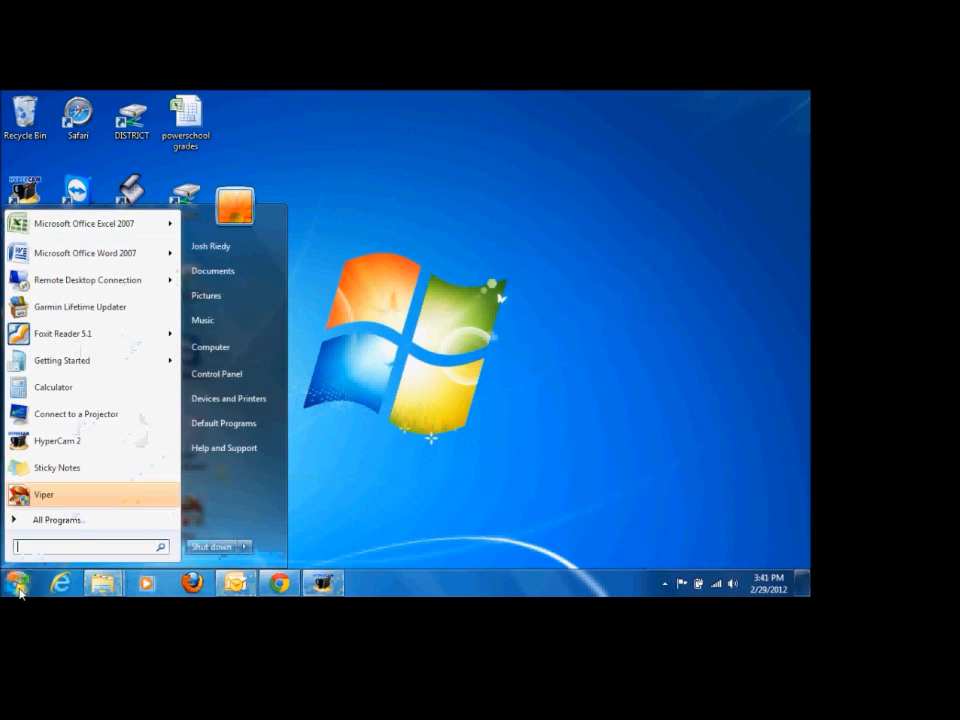
text(paint)
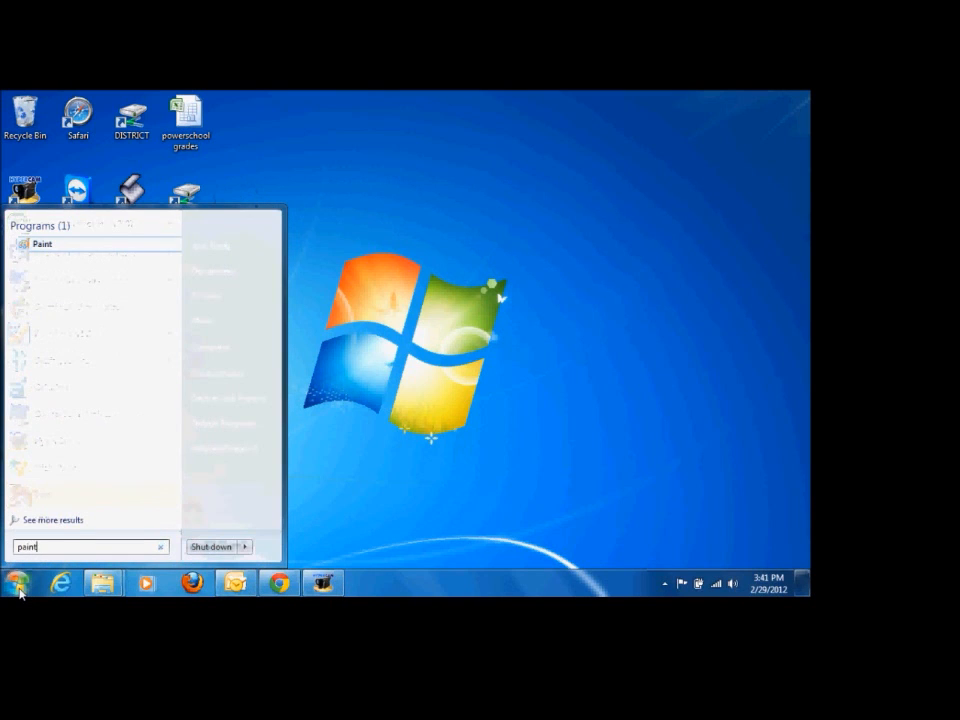
click(42, 246)
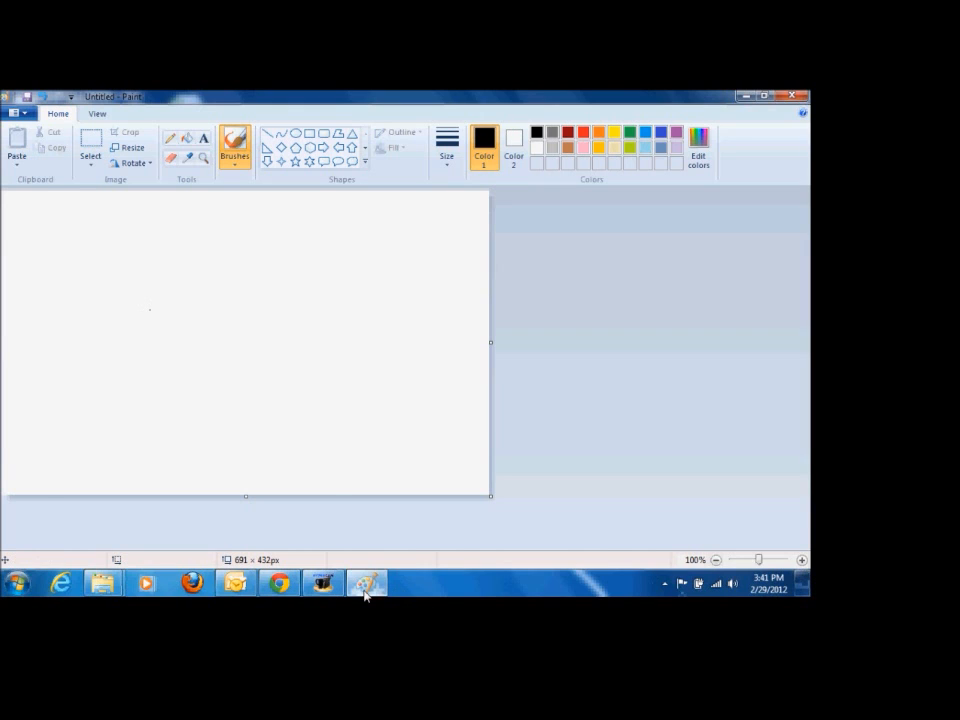
Step: Return to the Paint window and paste the captured desktop screenshot onto the blank canvas
mouse_move(366, 588)
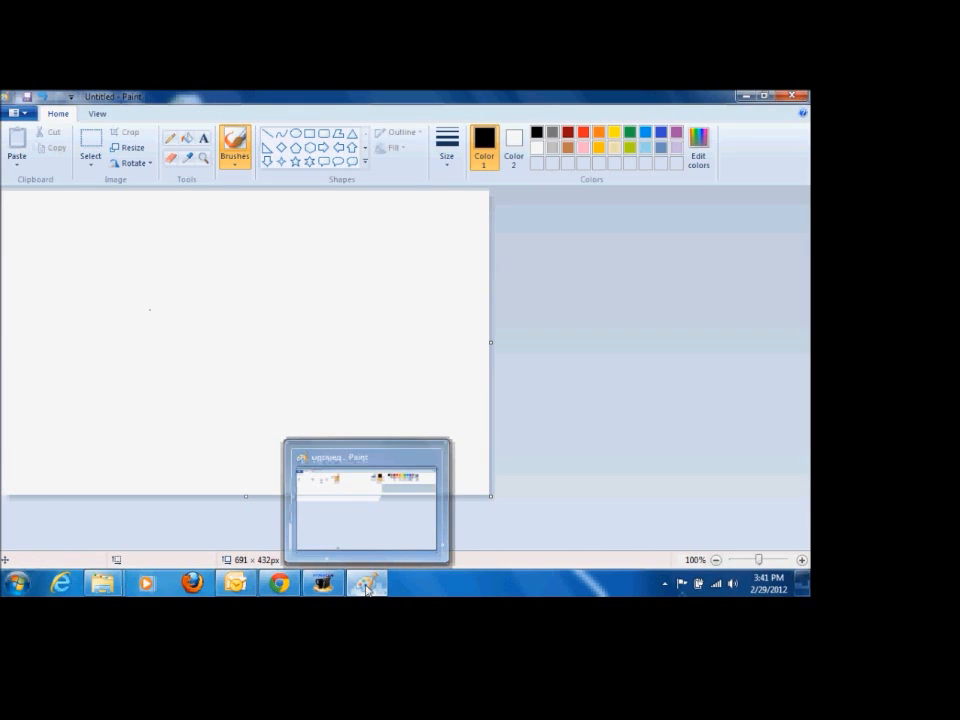
click(341, 516)
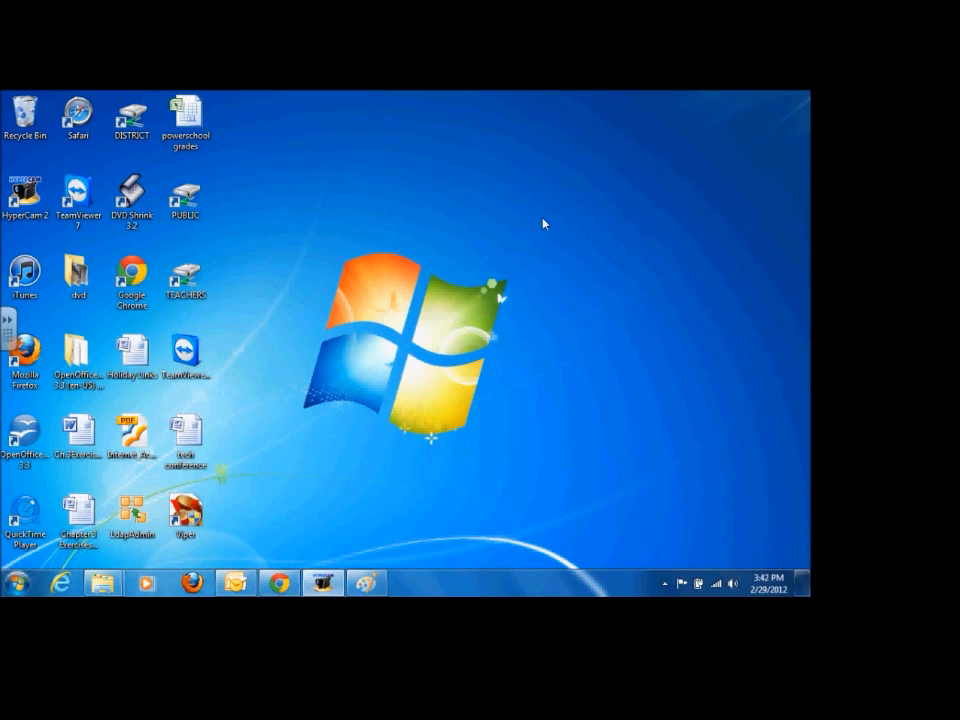
click(366, 582)
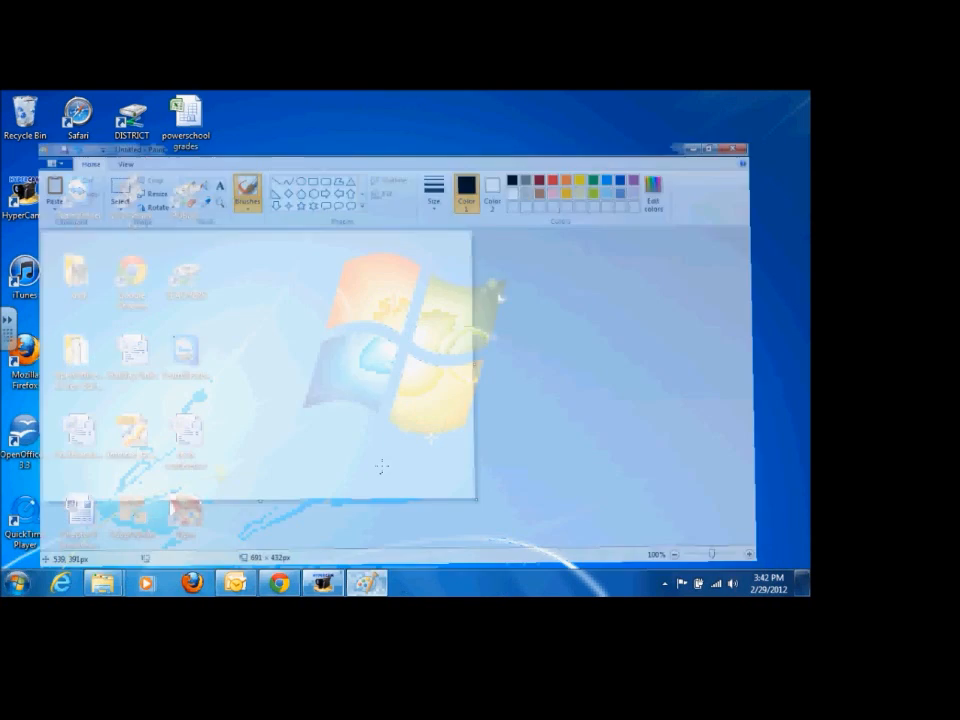
key(ctrl+v)
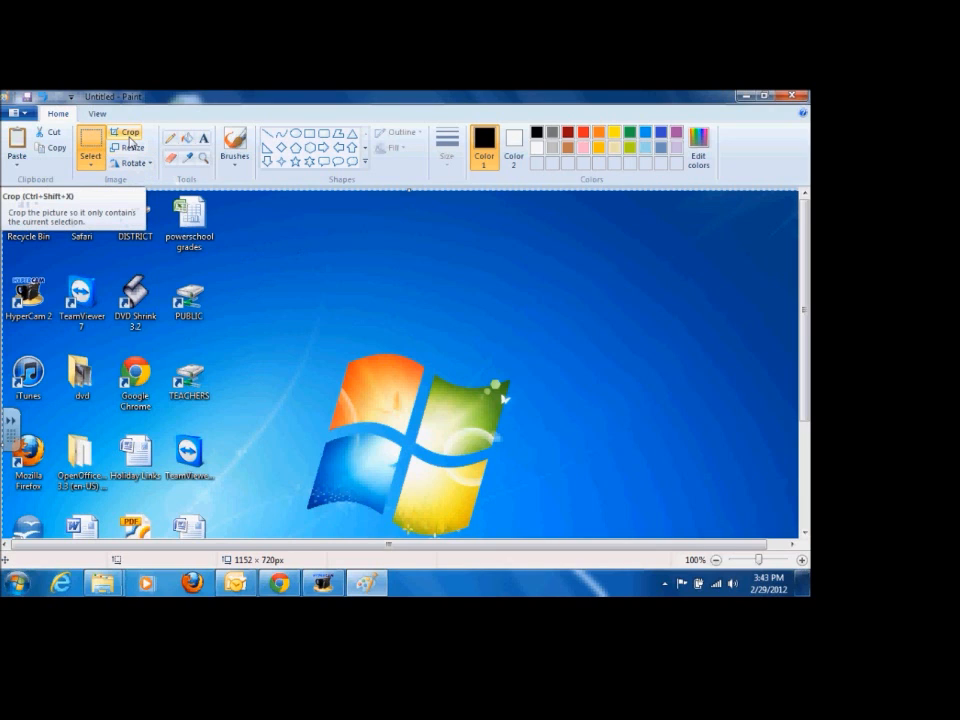
Step: Select the Windows logo in the pasted screenshot, about 281 × 271 px, and move it up onto the blue background beside its original spot
click(128, 138)
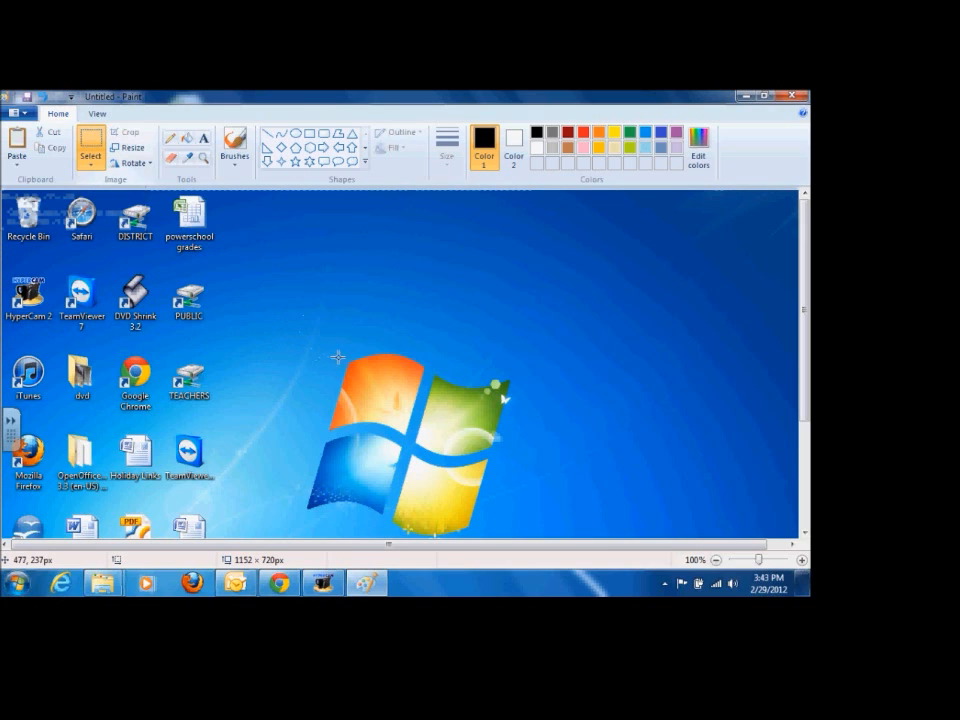
drag(315, 351, 514, 537)
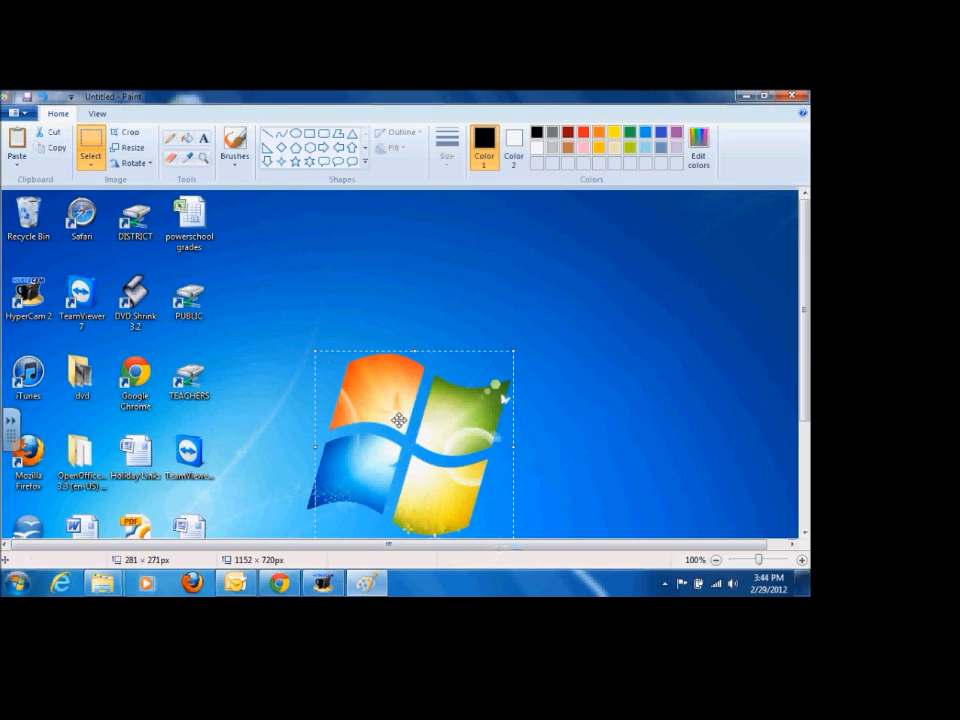
drag(400, 427, 202, 308)
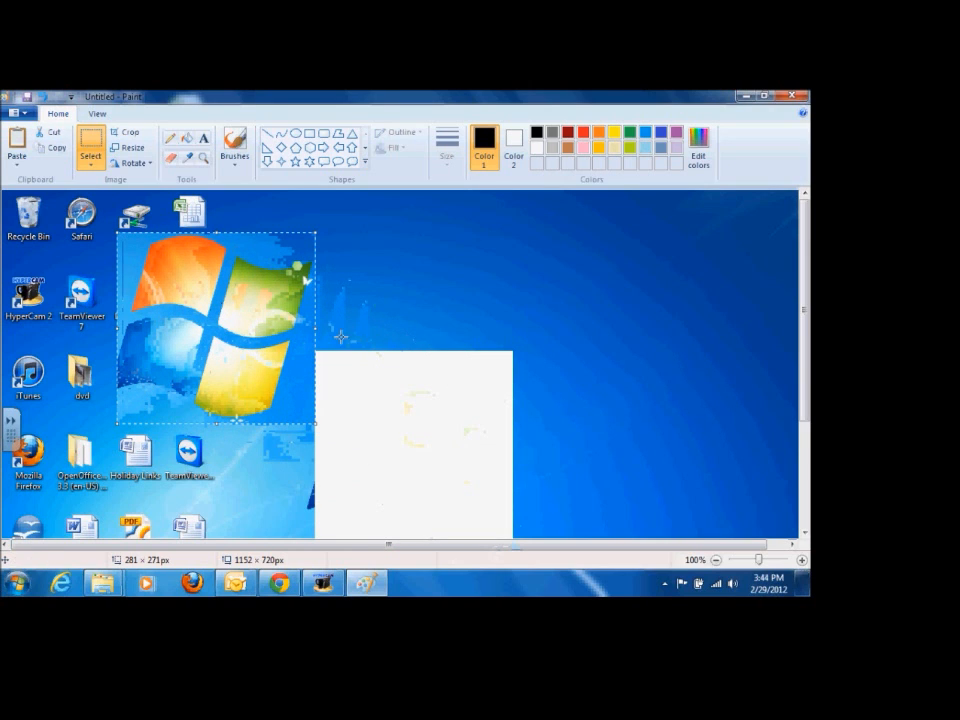
drag(270, 329, 562, 342)
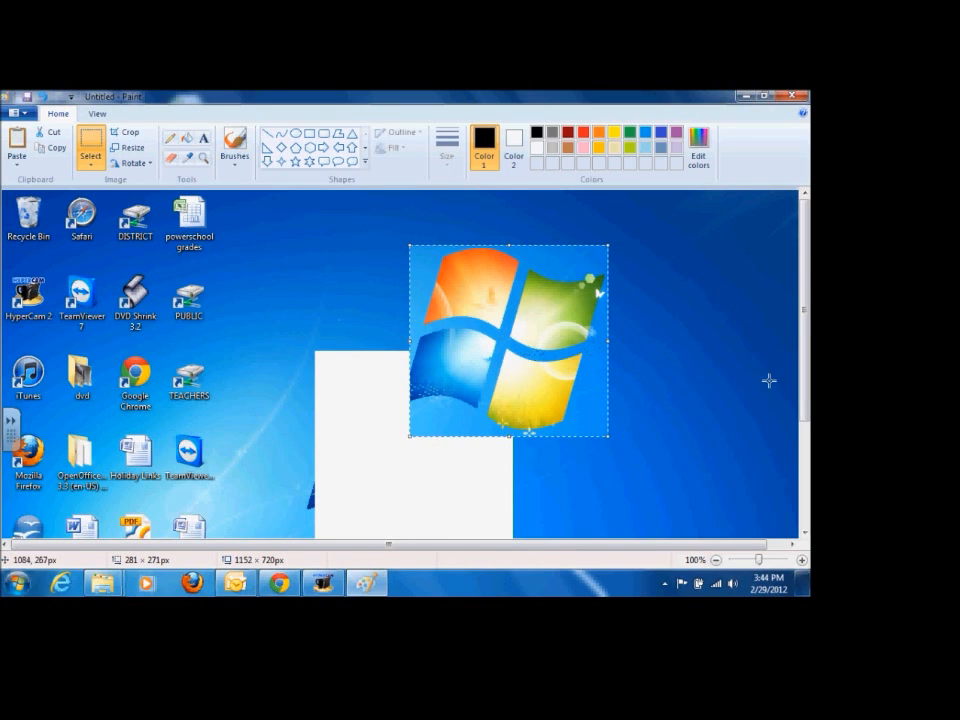
Step: Copy the selected logo, start a new picture without keeping the screenshot, and paste the logo into it
right_click(517, 366)
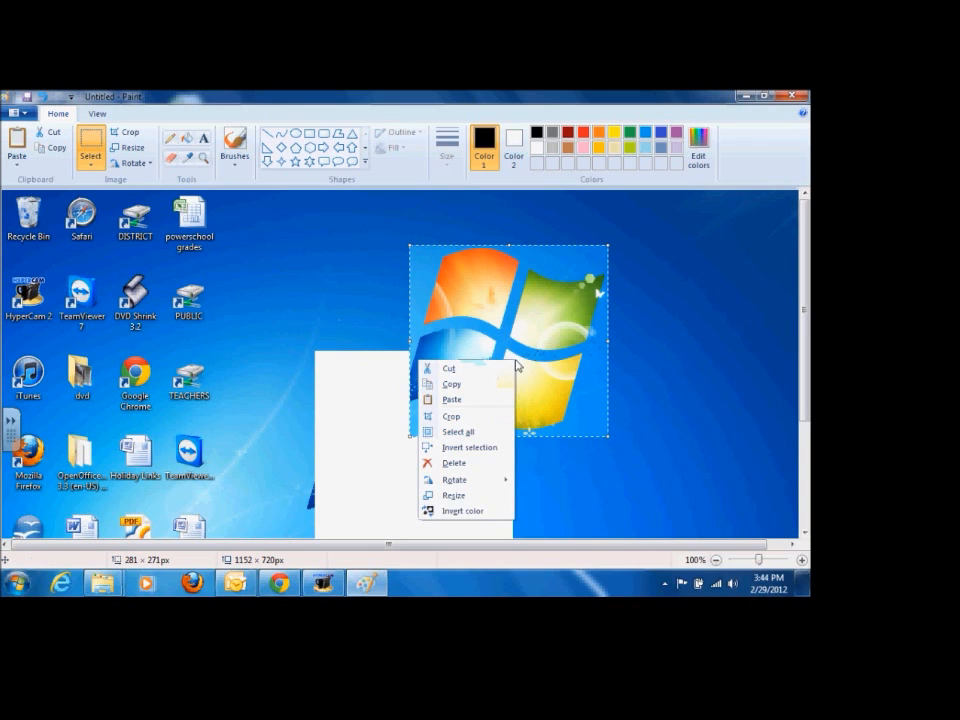
click(452, 384)
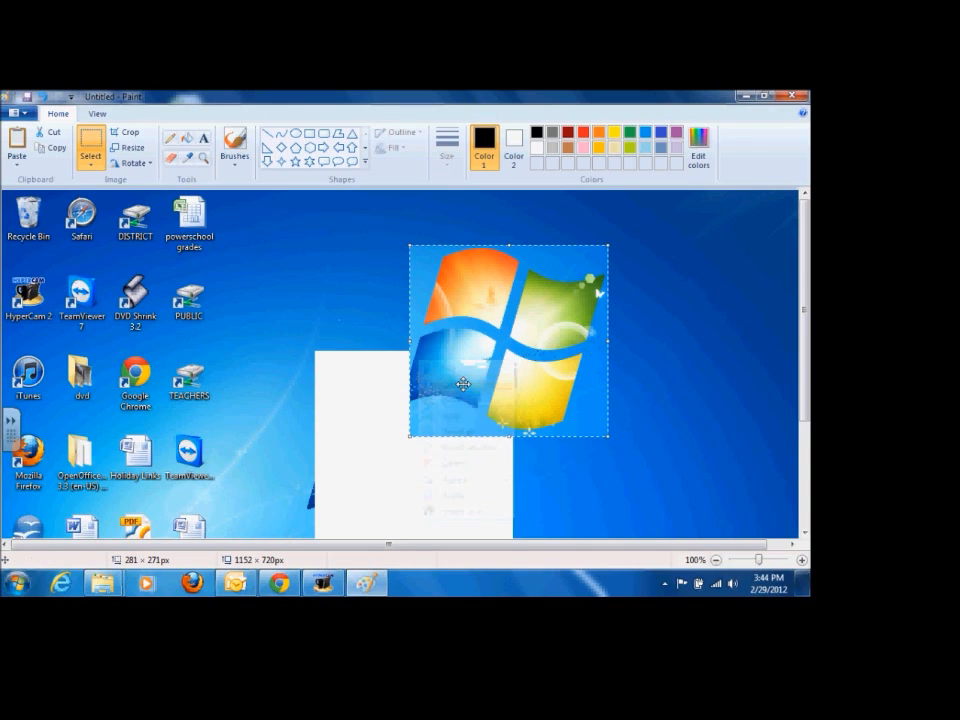
click(20, 112)
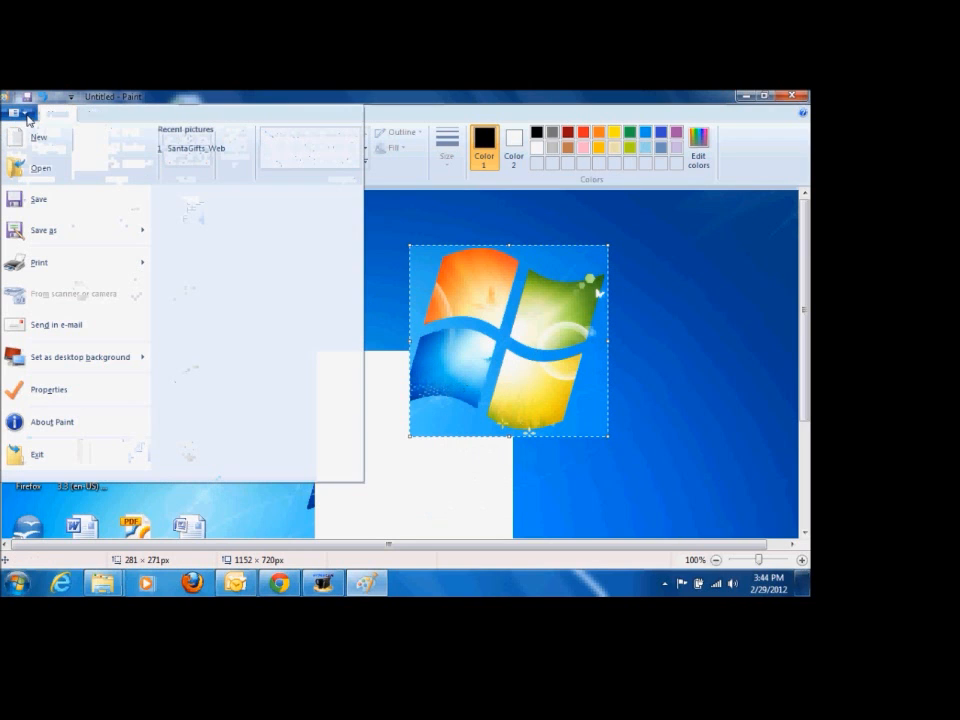
click(34, 144)
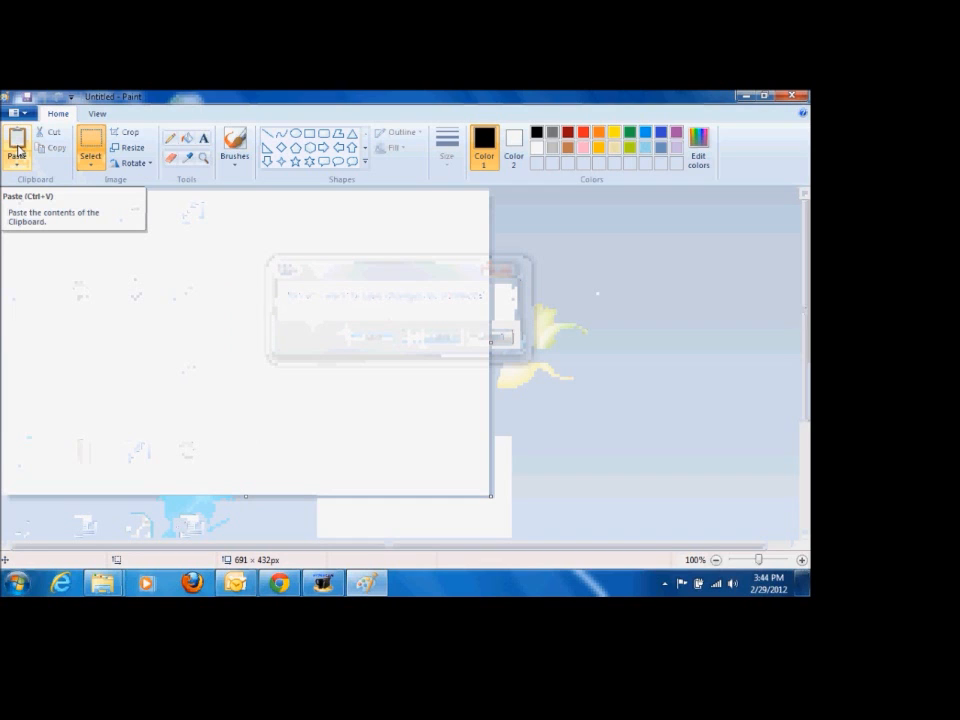
click(17, 148)
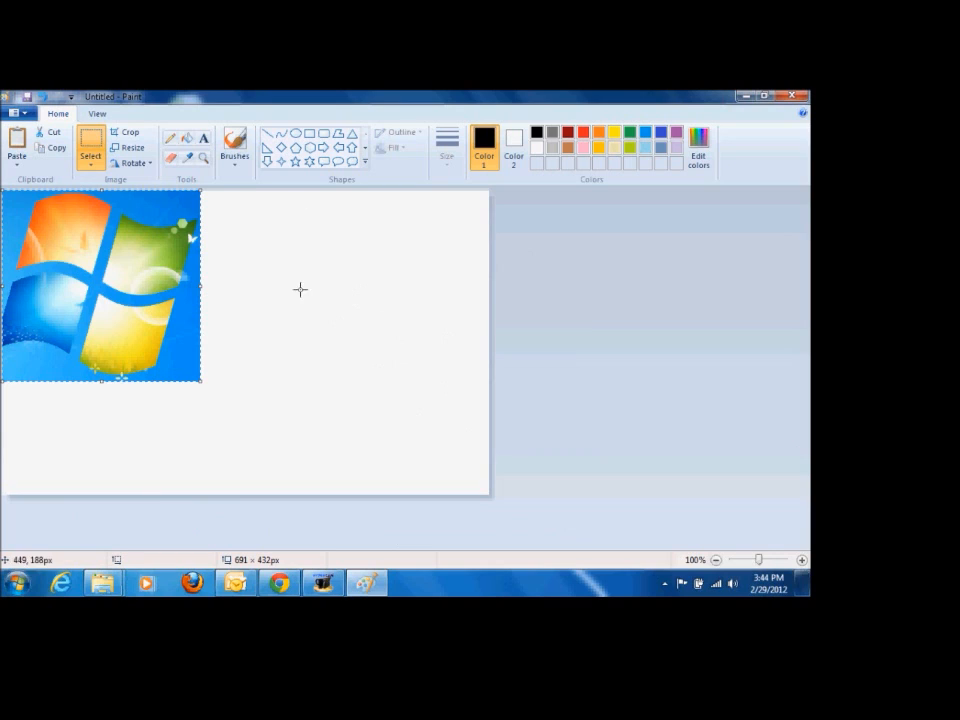
Step: Deselect the pasted logo and shrink the canvas around it to about 276 × 262 px to remove the white area
click(360, 364)
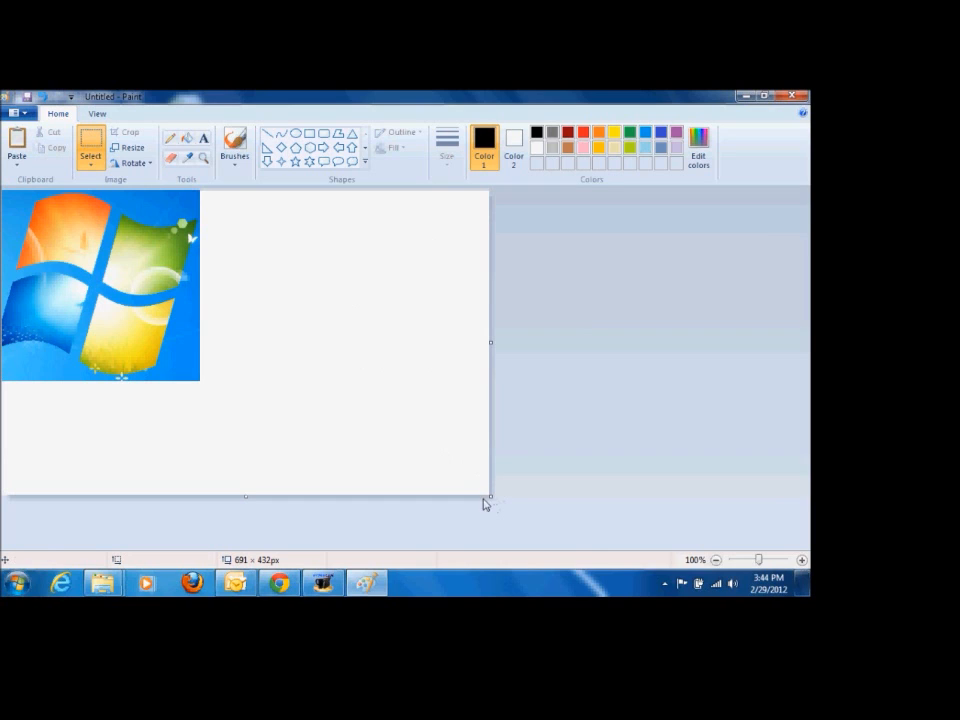
drag(489, 495, 200, 381)
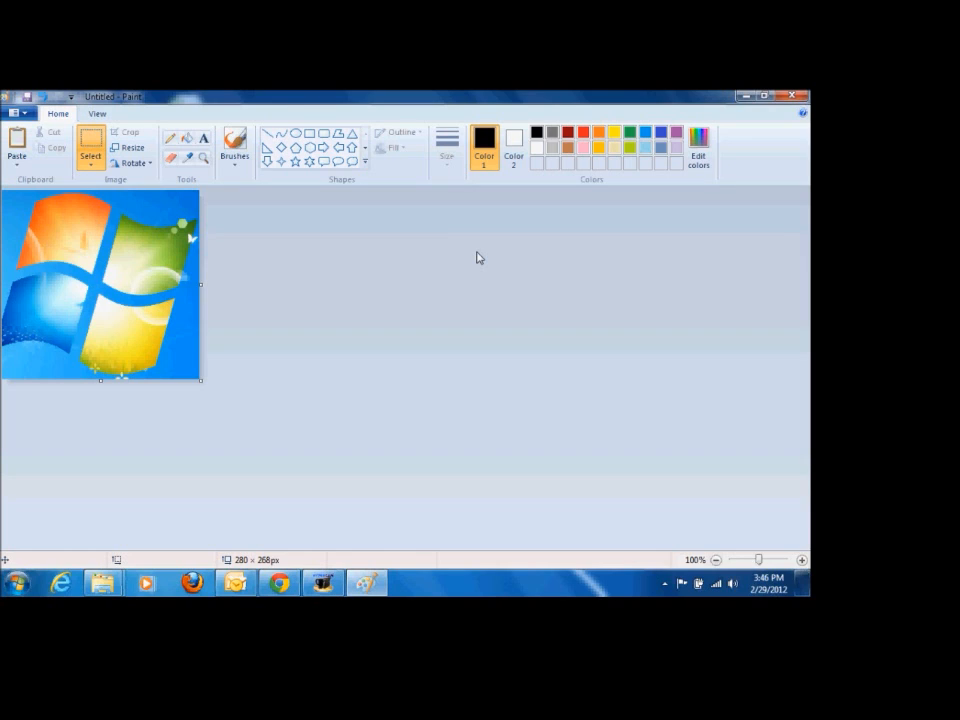
drag(202, 381, 393, 470)
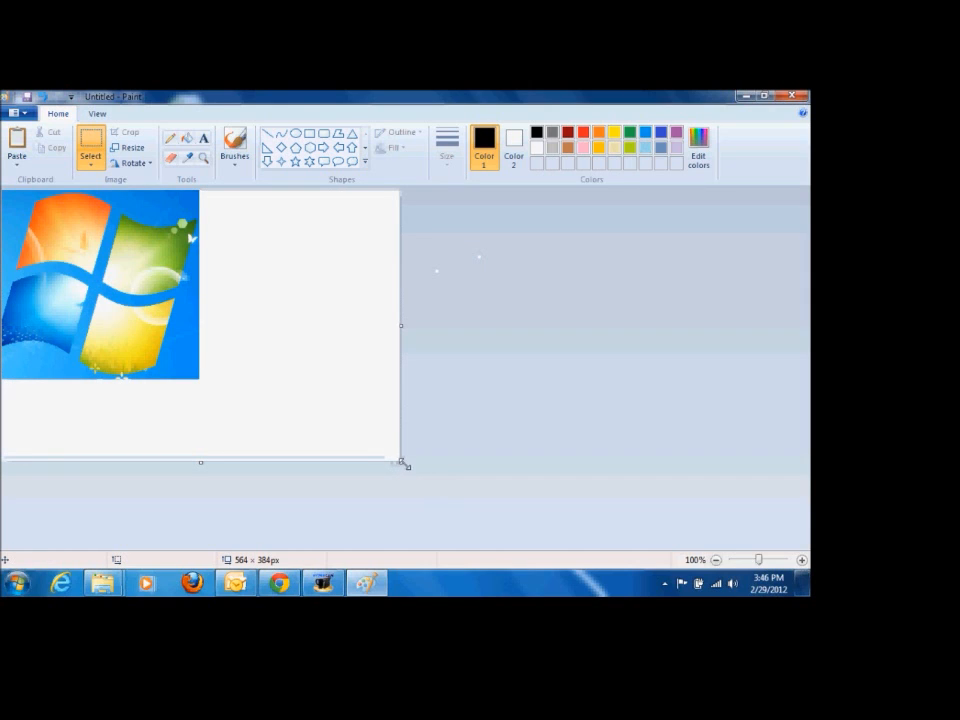
drag(401, 462, 198, 376)
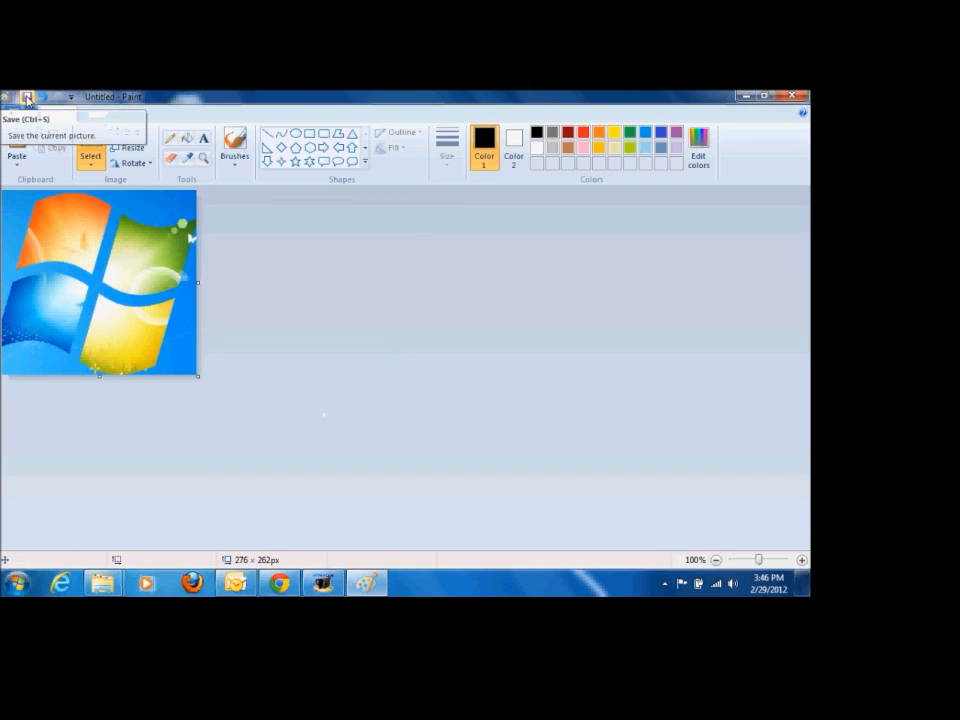
Step: Save the picture as "windows" in JPEG format in the tech folder of the Documents library
click(27, 97)
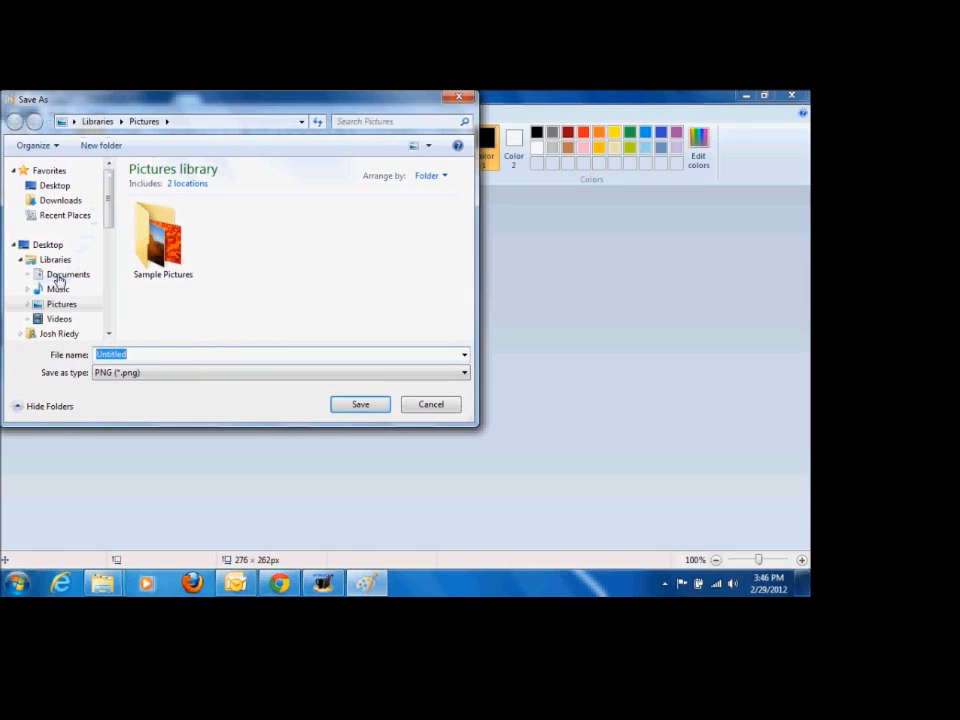
click(50, 274)
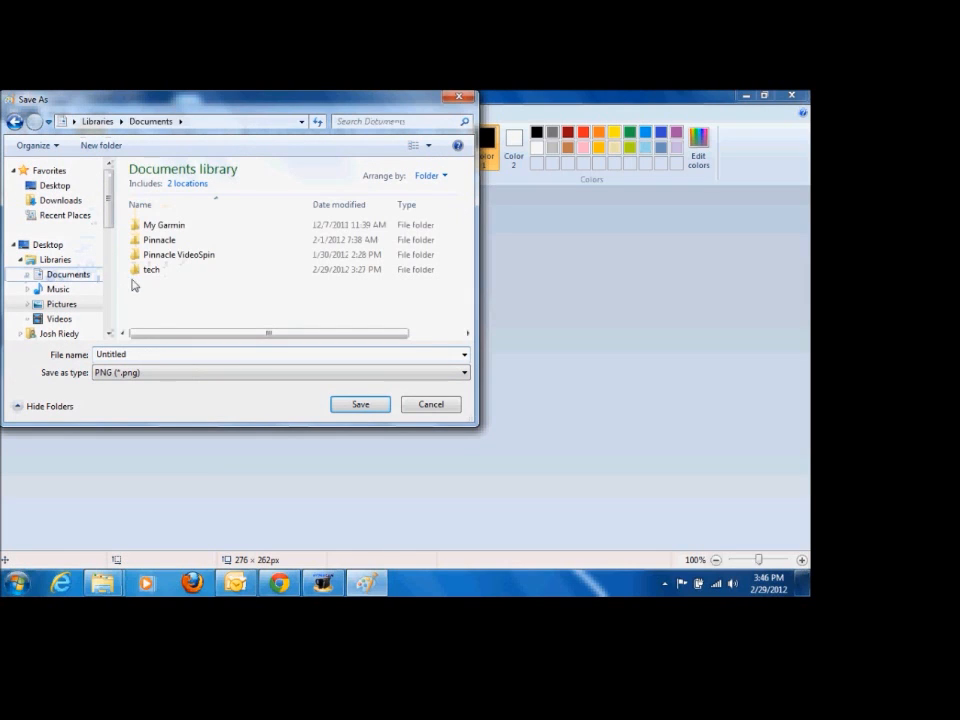
double_click(150, 270)
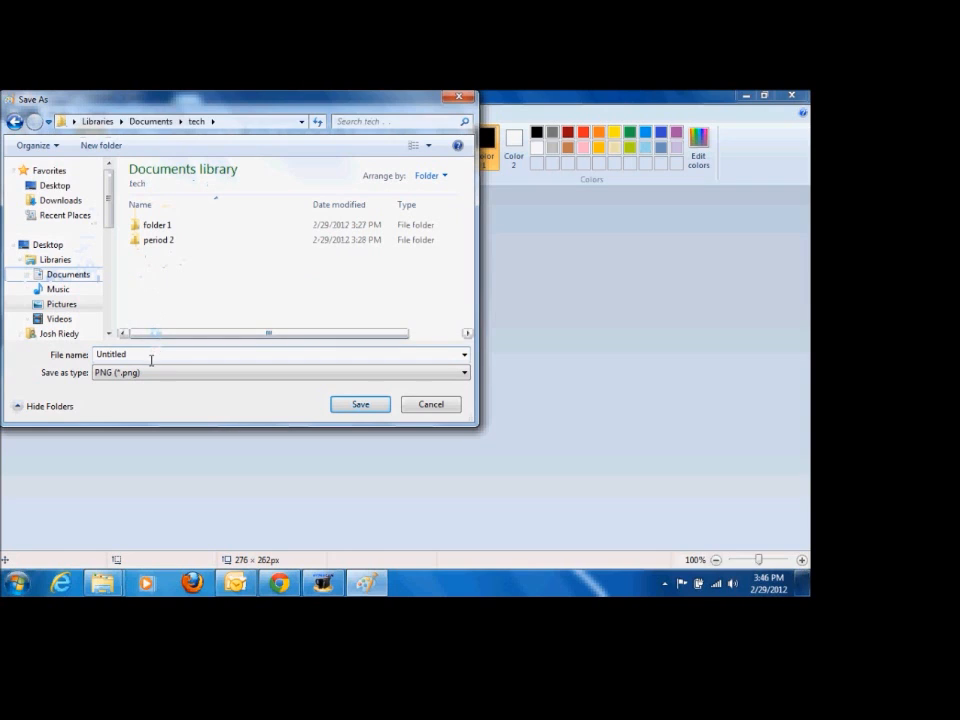
text(windows)
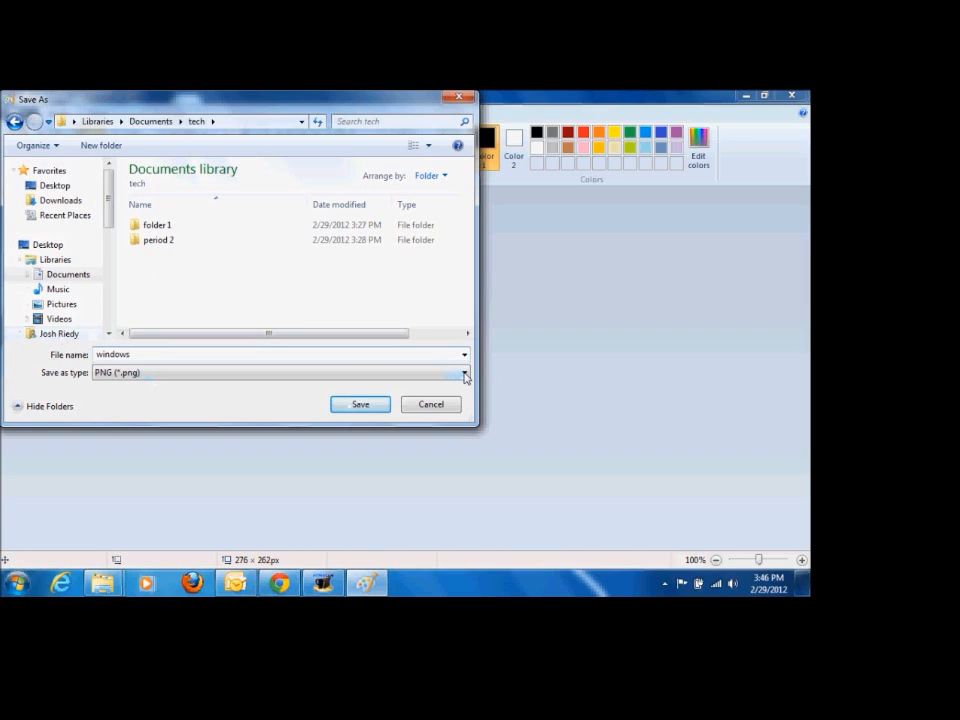
click(465, 375)
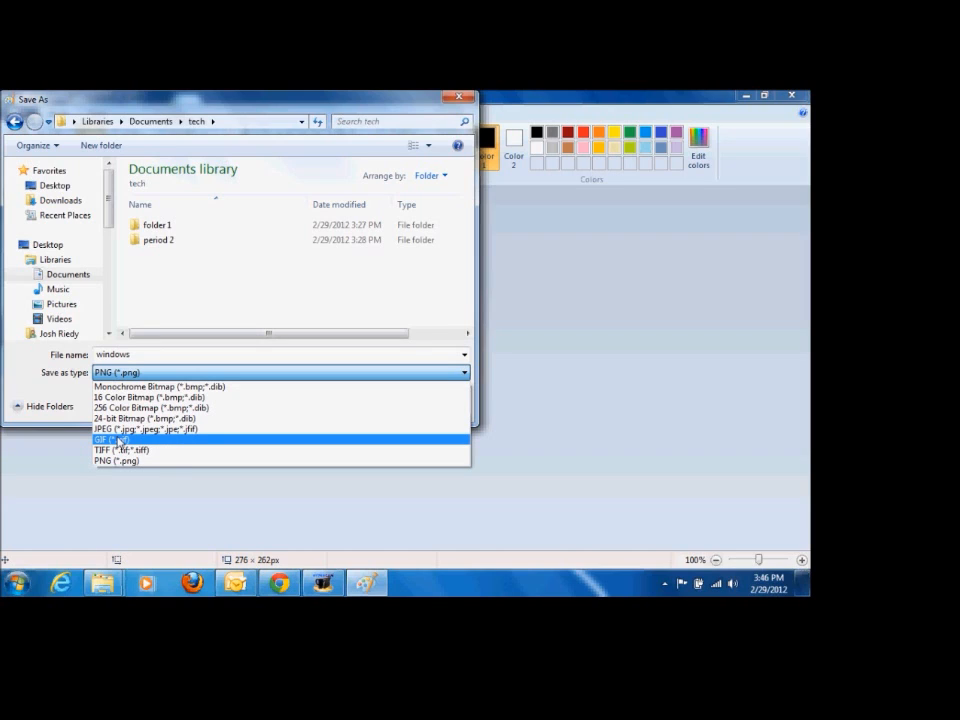
click(108, 428)
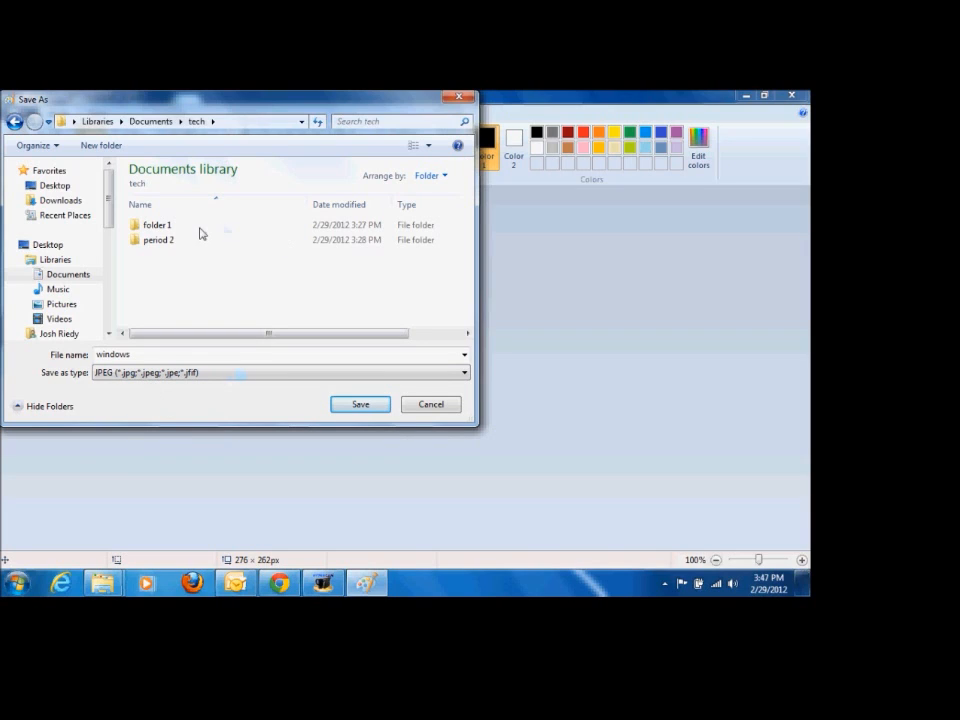
click(359, 405)
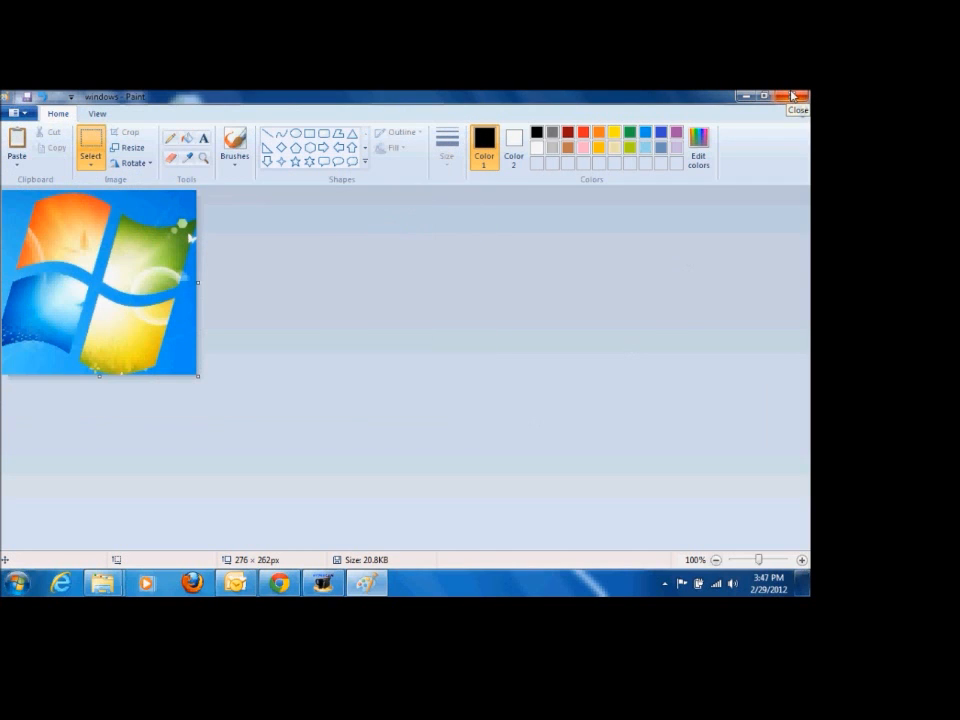
Step: Close Paint and the open File Explorer windows
click(794, 95)
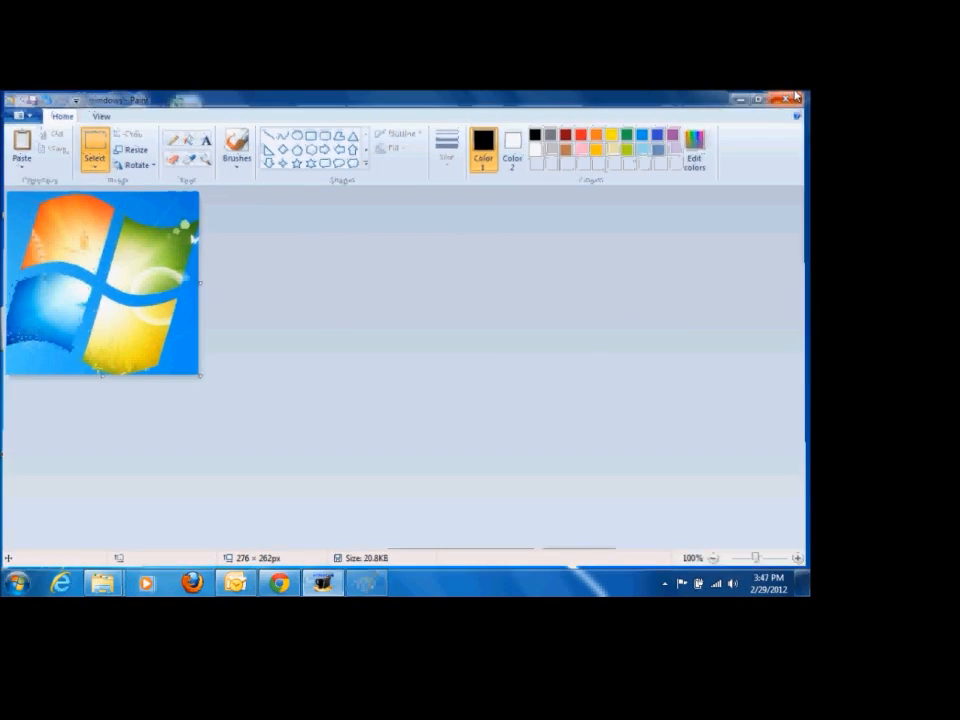
mouse_move(101, 588)
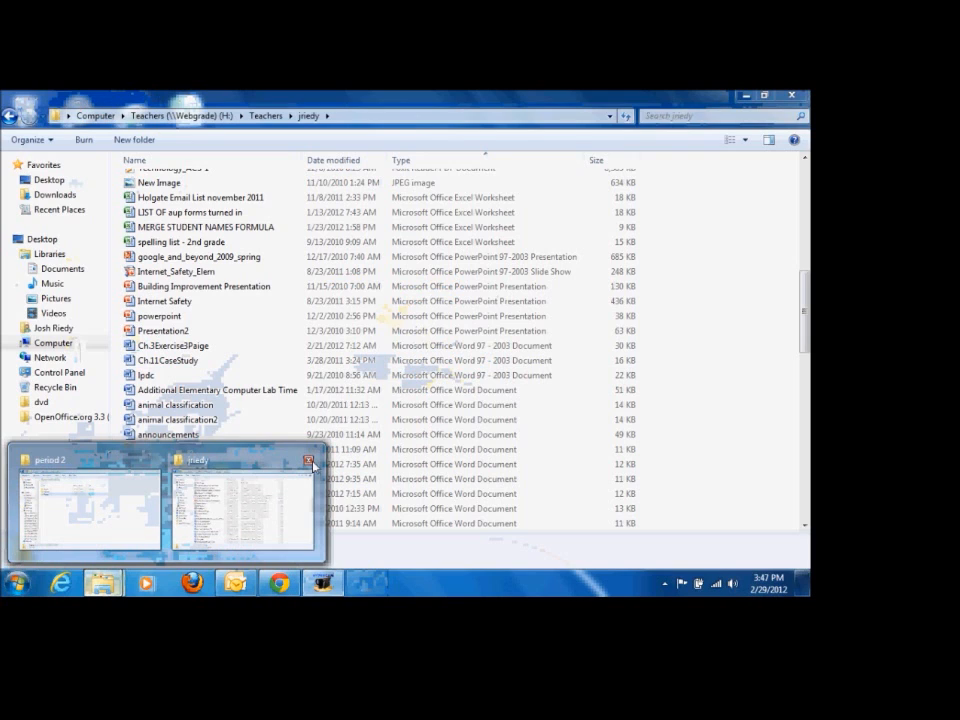
click(310, 462)
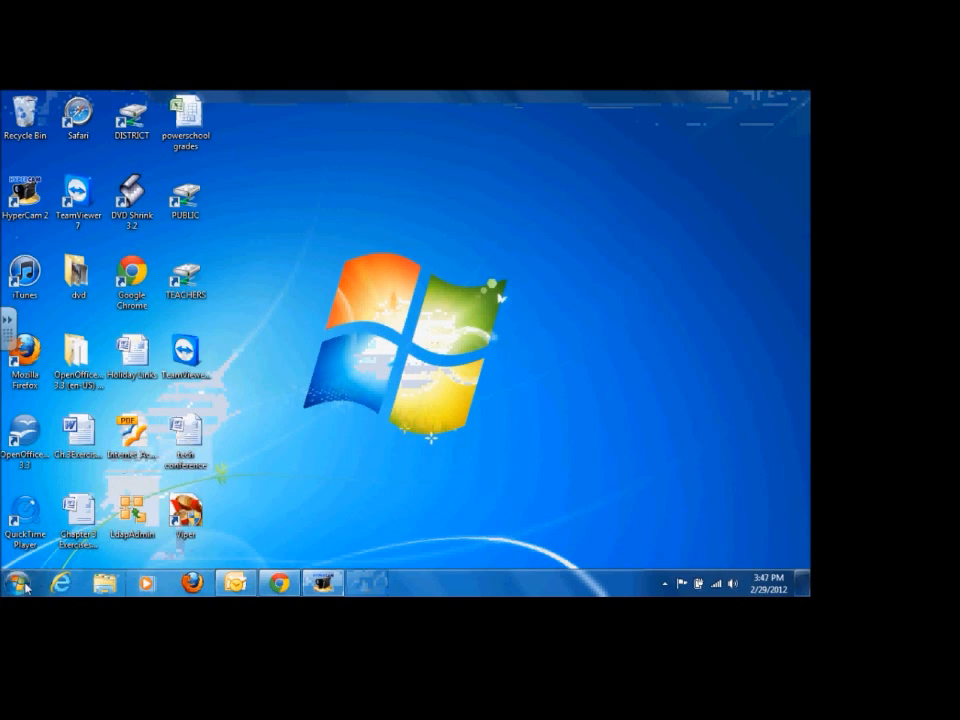
Step: Open the tech folder in the Documents library to check the saved windows image
key(super)
click(214, 271)
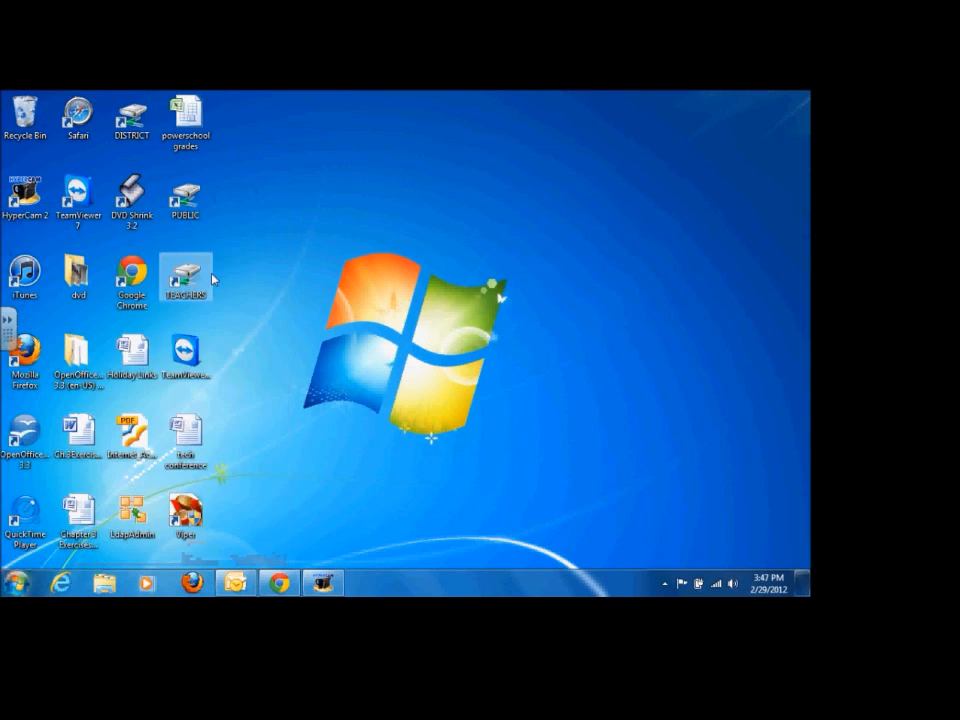
double_click(275, 306)
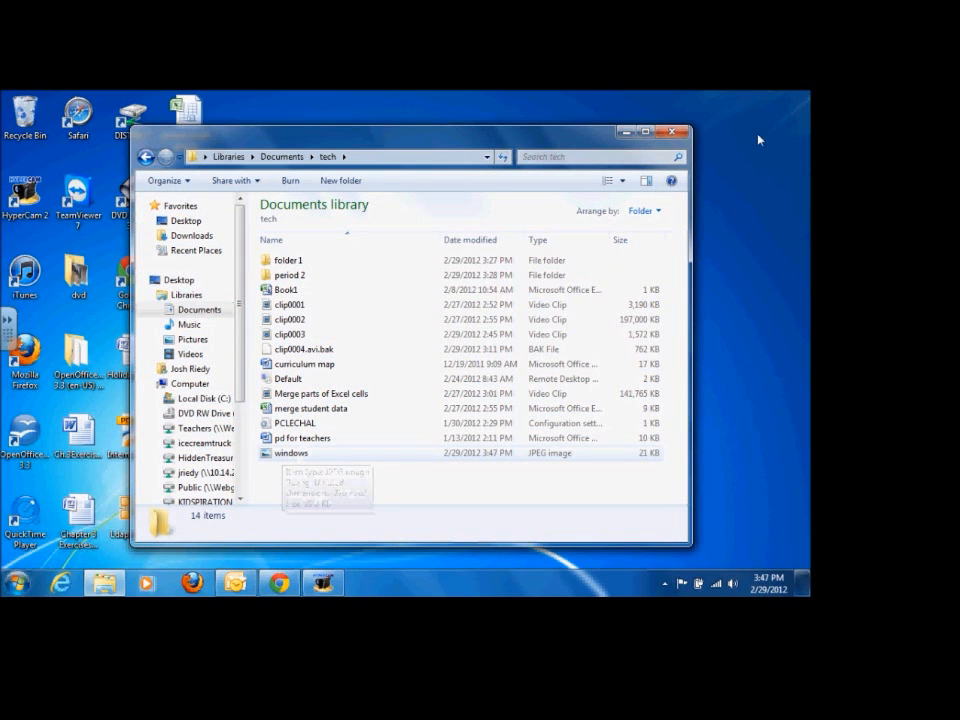
Step: Move the tech folder window slightly up, minimize it, and switch to the Prezi presentation in Chrome
drag(450, 138, 452, 118)
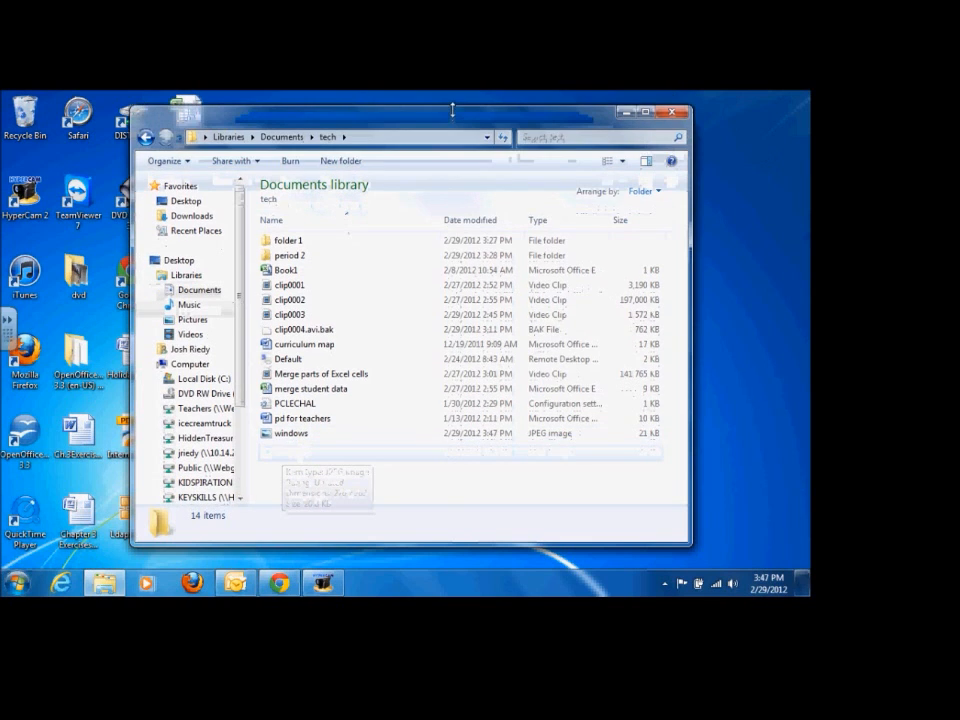
click(630, 115)
click(286, 583)
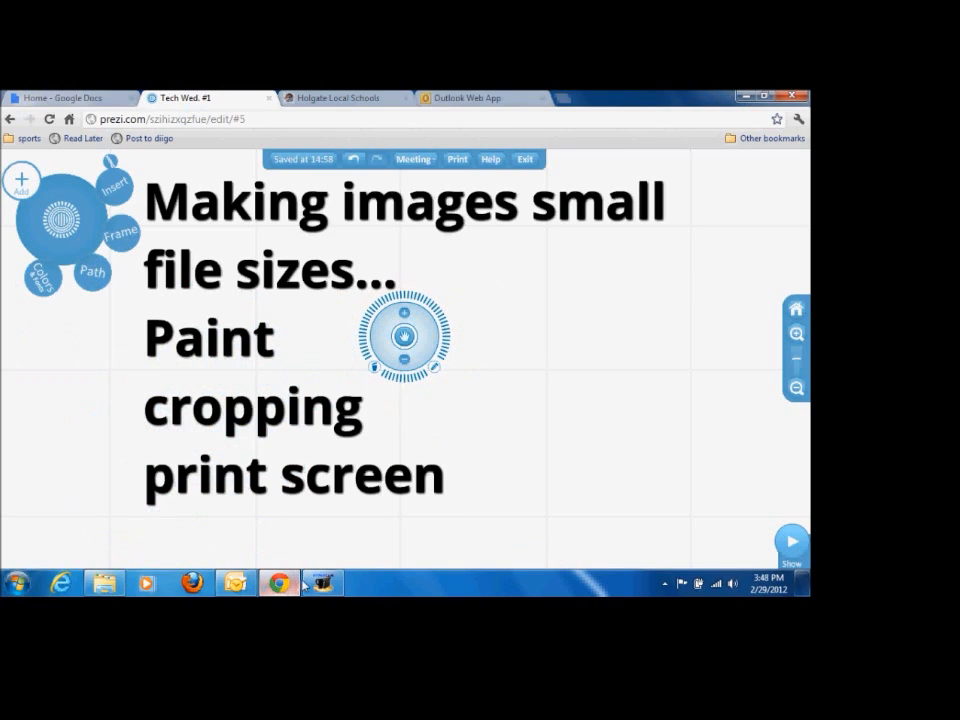
Step: Launch Paint with a blank picture and open its Save As dialog
click(18, 583)
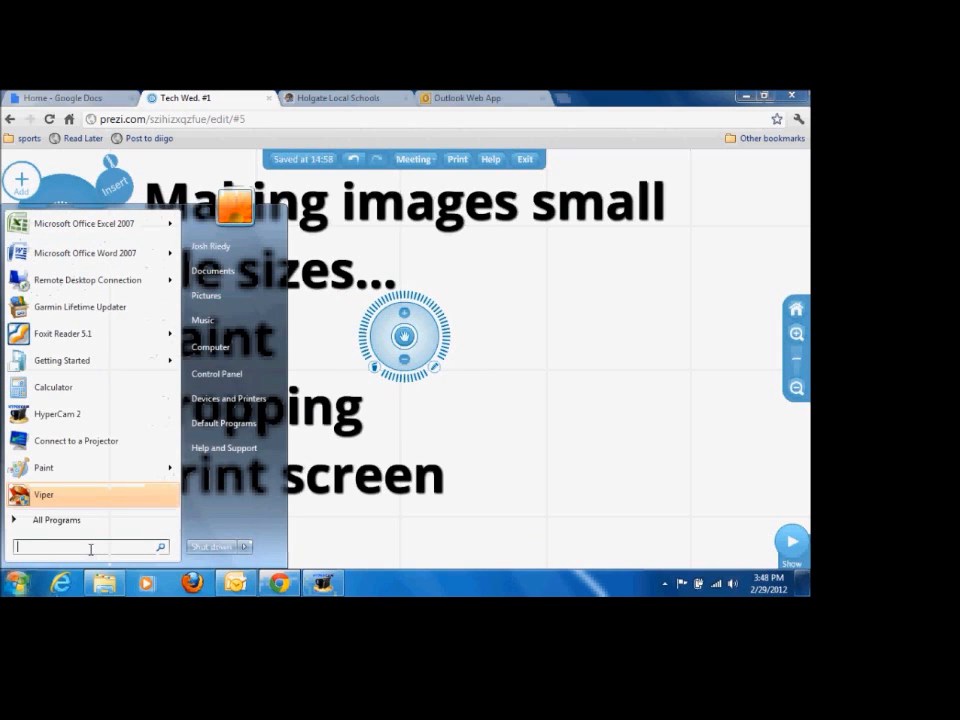
click(66, 470)
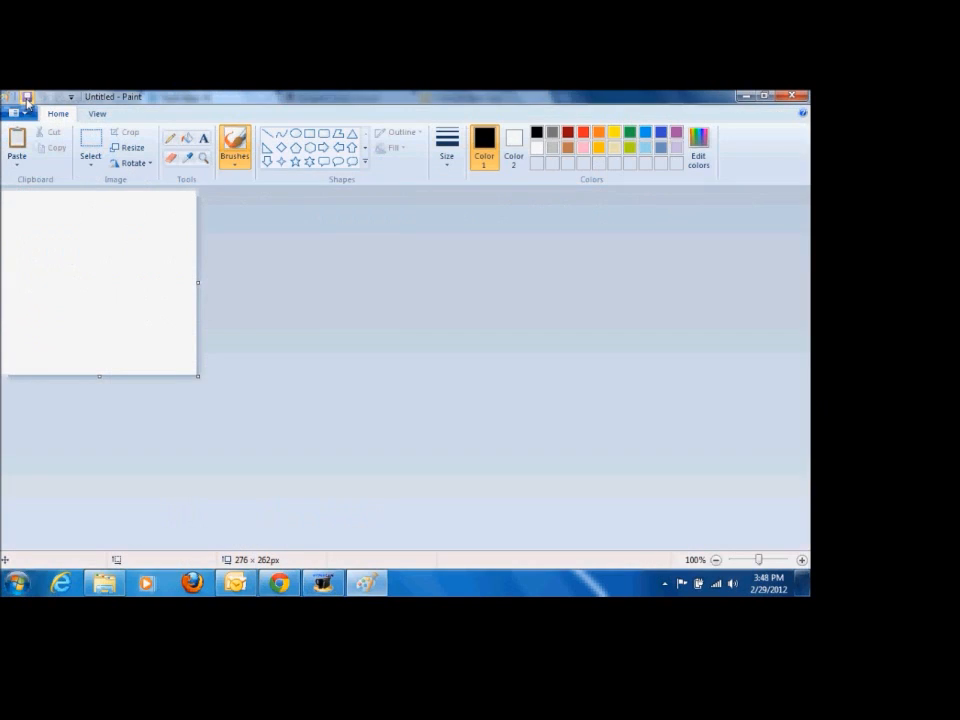
click(27, 97)
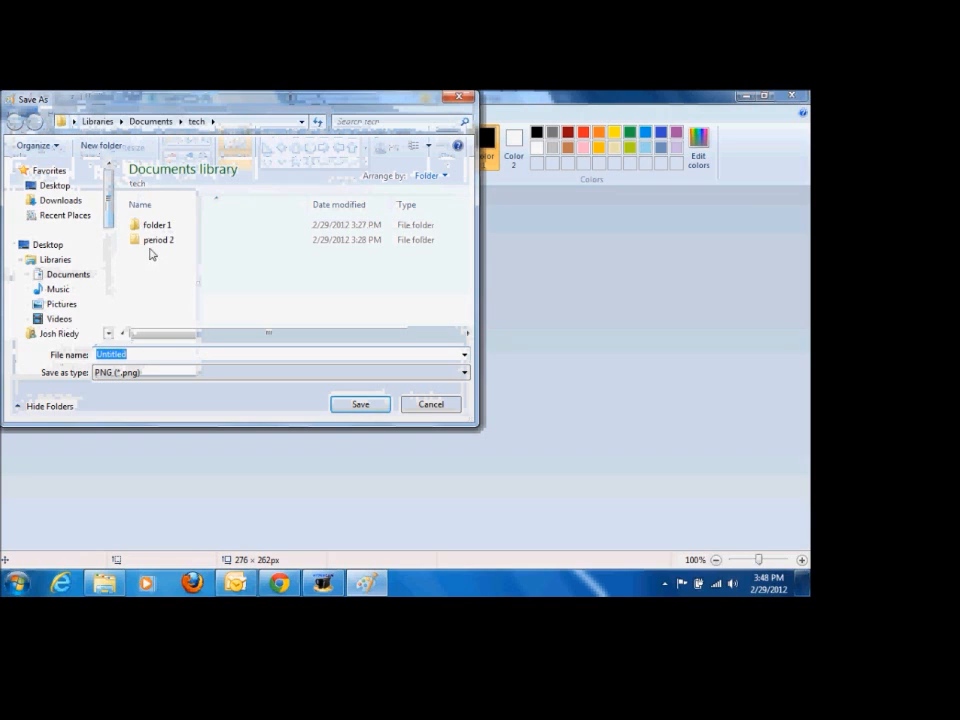
Step: Browse the save locations from the Desktop to the Users folder on Local Disk (C:), and cancel without saving
drag(112, 210, 110, 170)
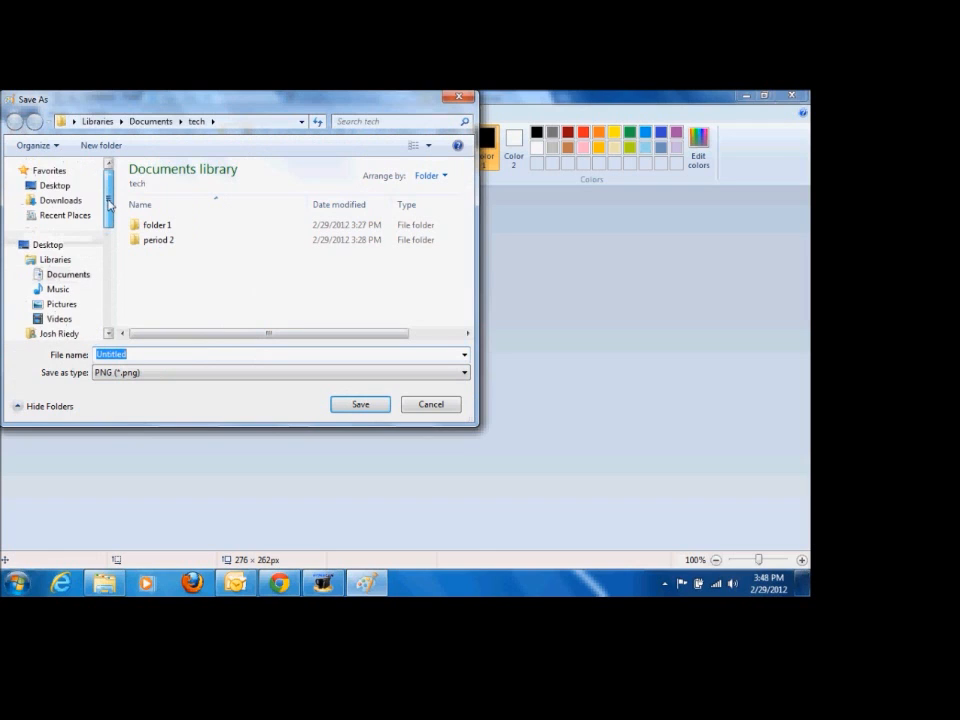
click(25, 247)
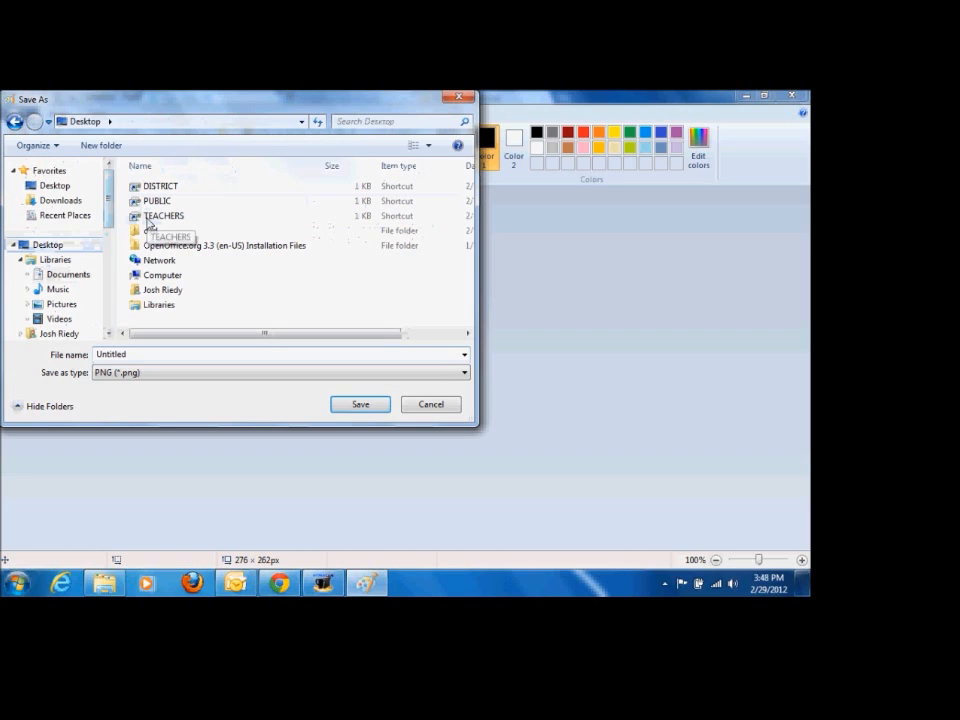
scroll(85, 155, down, 2)
scroll(110, 236, up, 1)
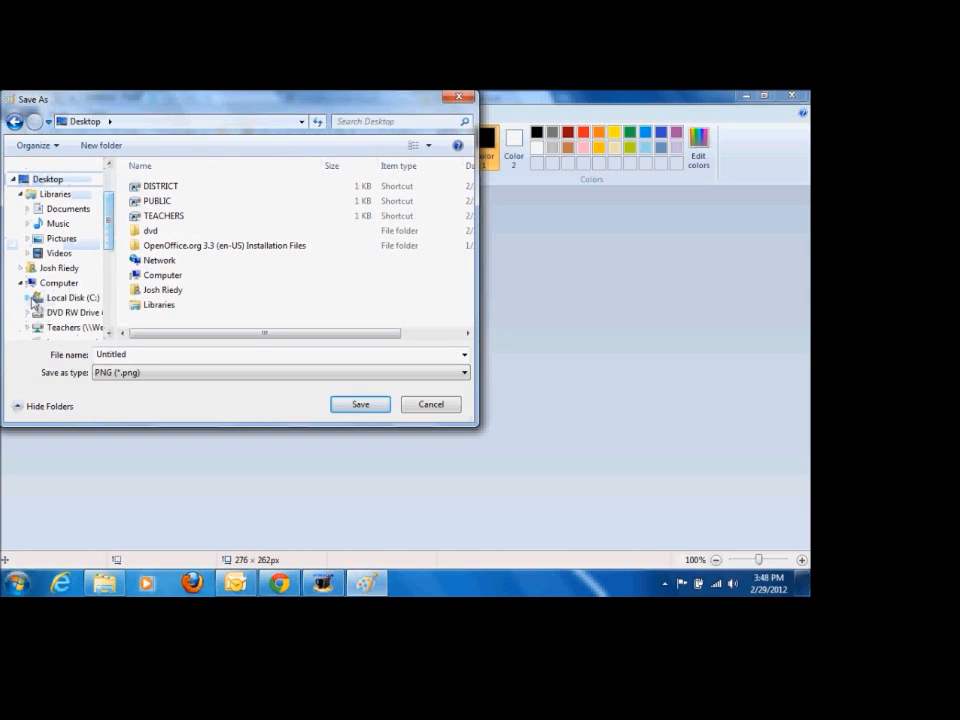
click(28, 298)
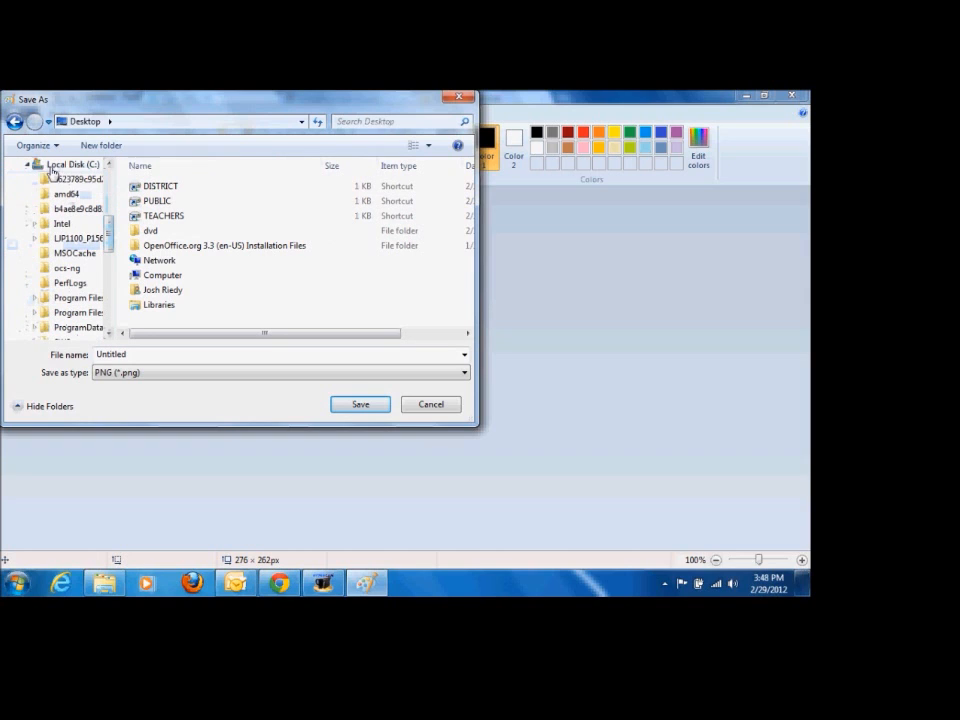
drag(111, 240, 111, 273)
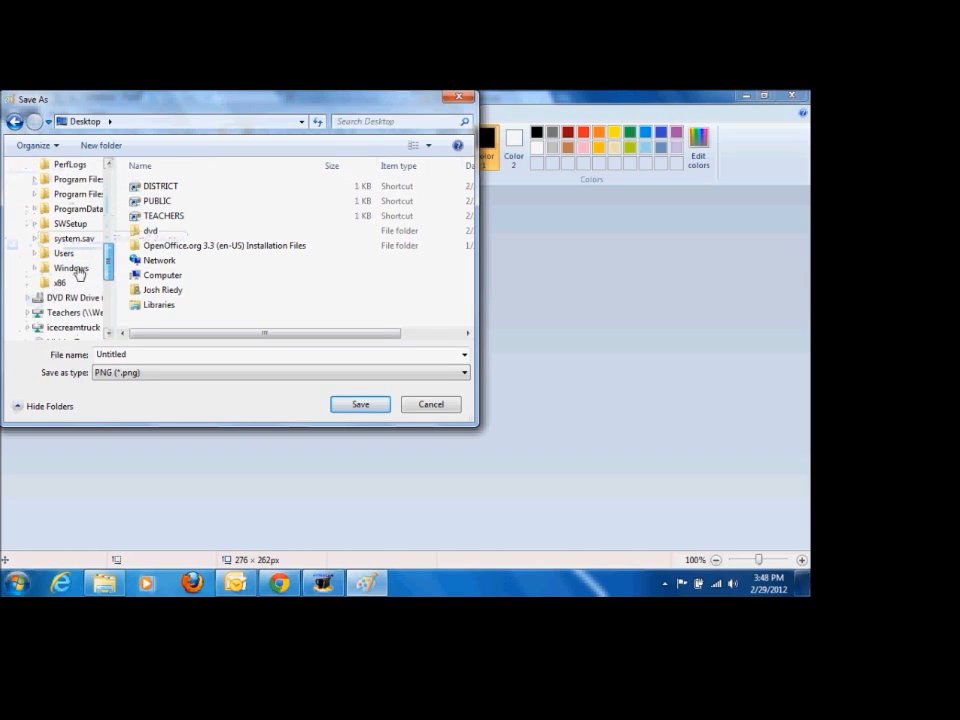
click(61, 257)
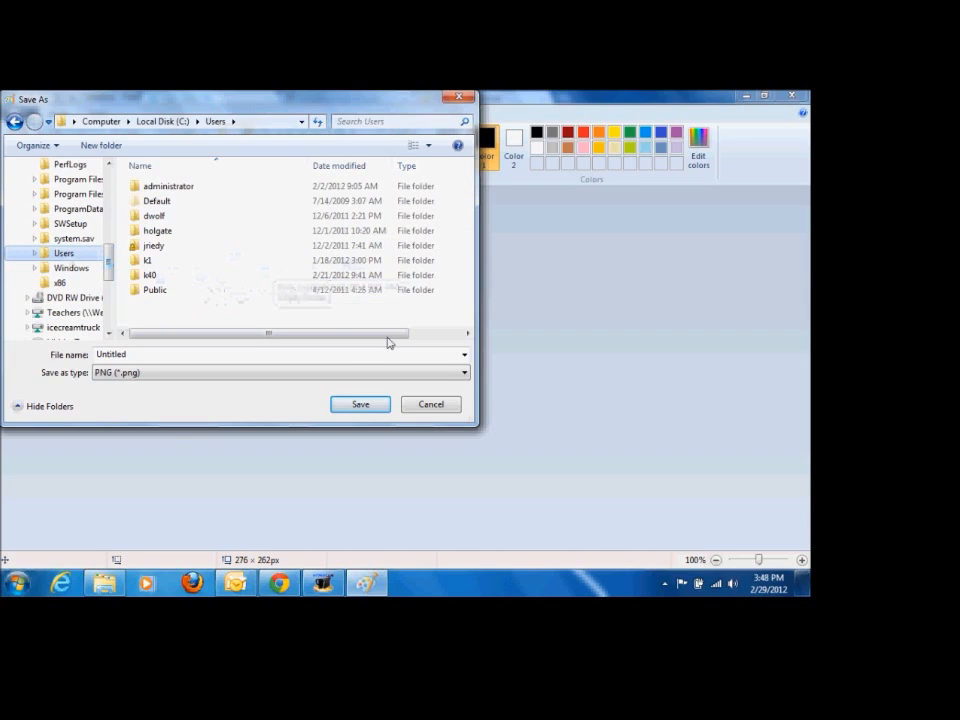
click(431, 404)
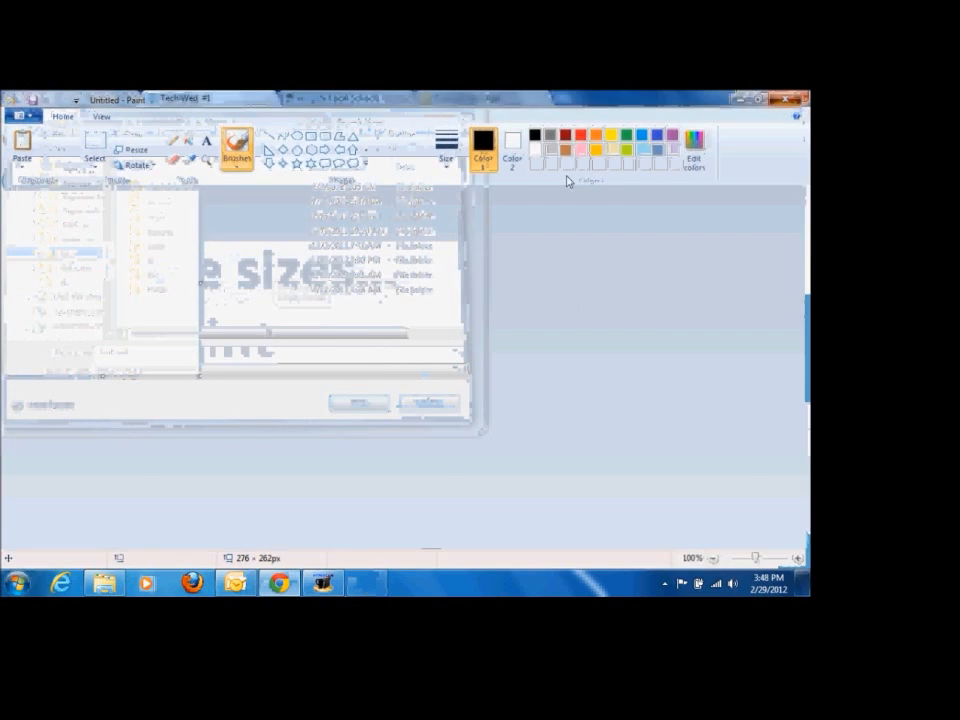